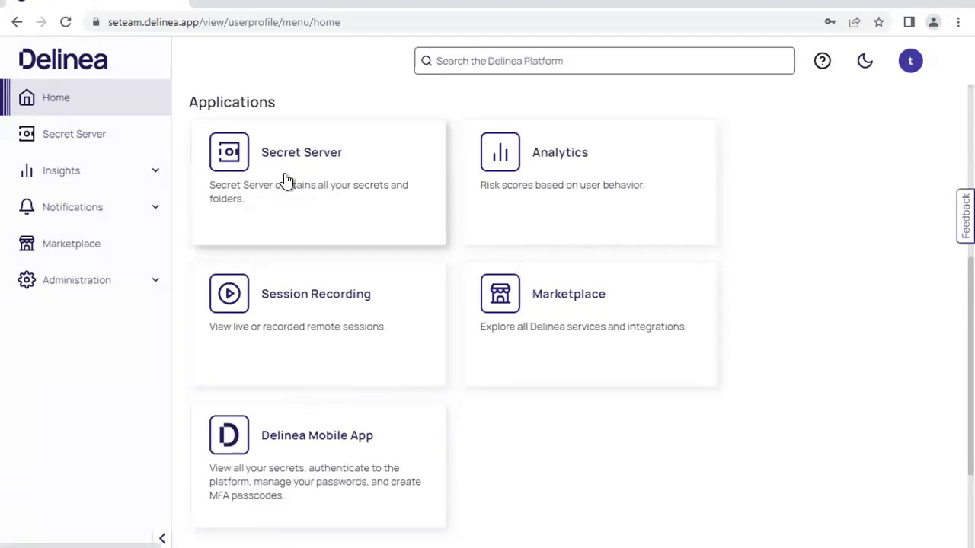
Open the secrets vault and expand the A. Team, B. Infrastructure and C. Regional folder structures.
click(68, 140)
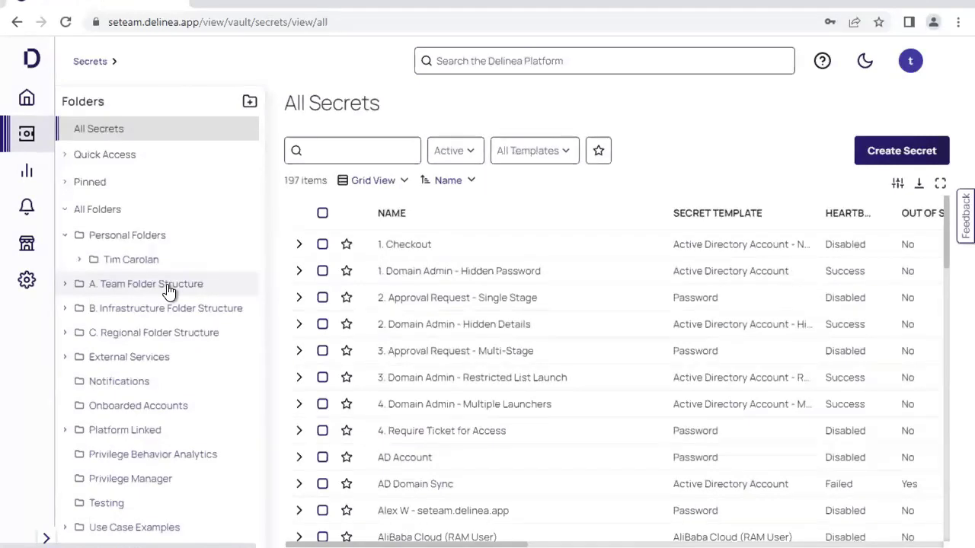
click(65, 284)
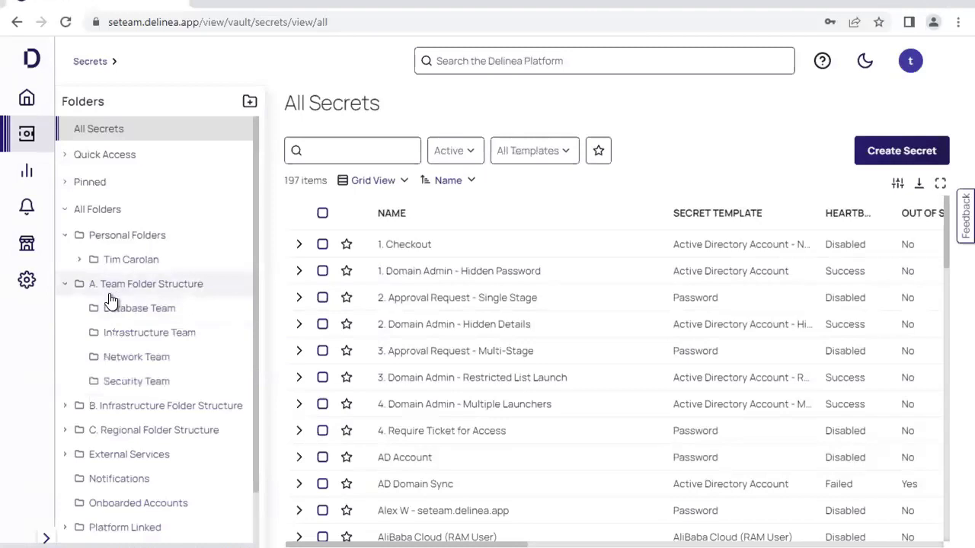
click(66, 407)
scroll(158, 441, down, 4)
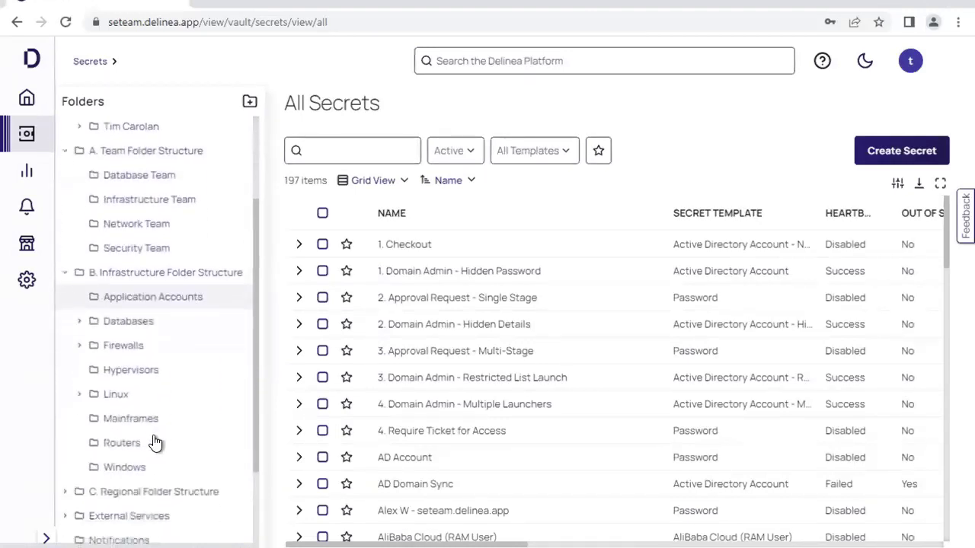
click(66, 354)
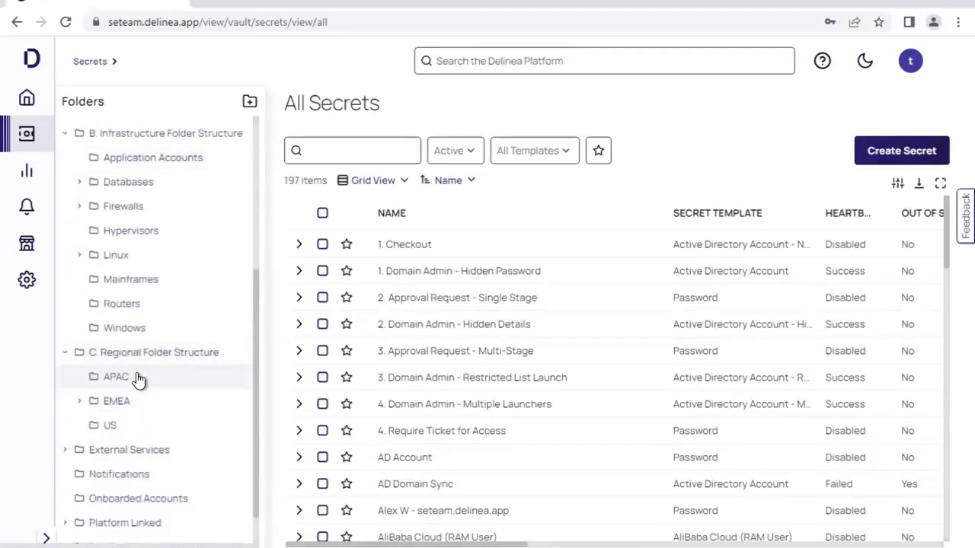
Collapse the C. Regional, B. Infrastructure and A. Team folder structures again.
click(64, 354)
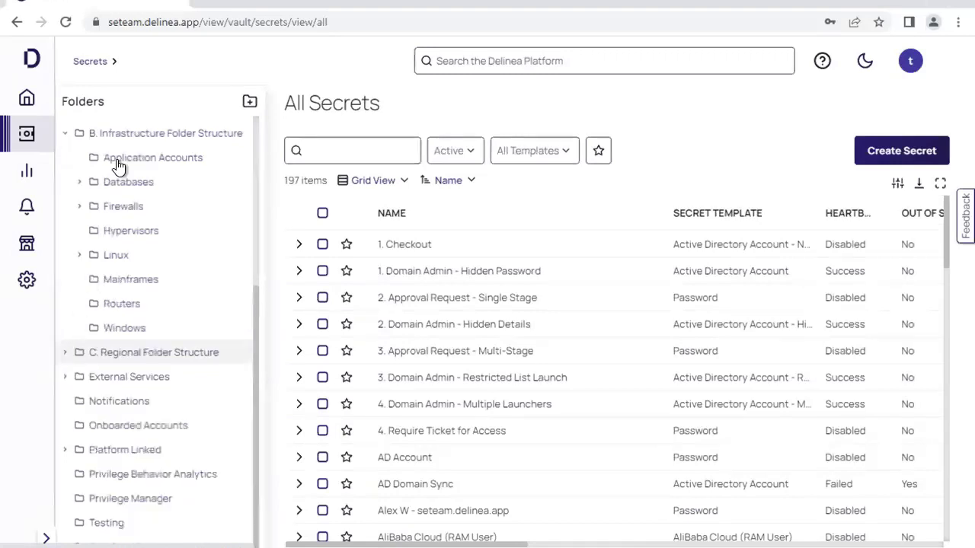
click(65, 134)
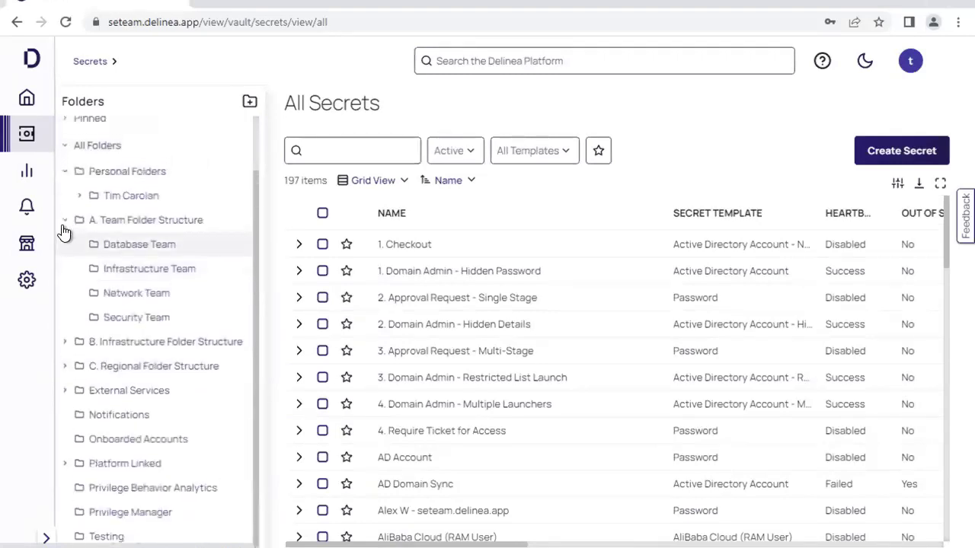
click(65, 223)
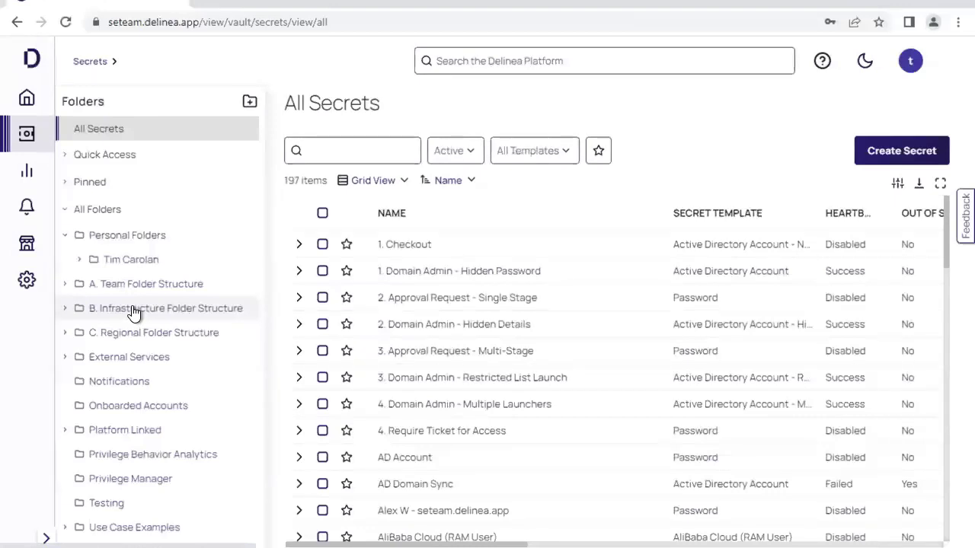
Go to Use Case Examples > Windows Accounts > Domain Administrators > Generic / Pooled / Shared.
click(135, 533)
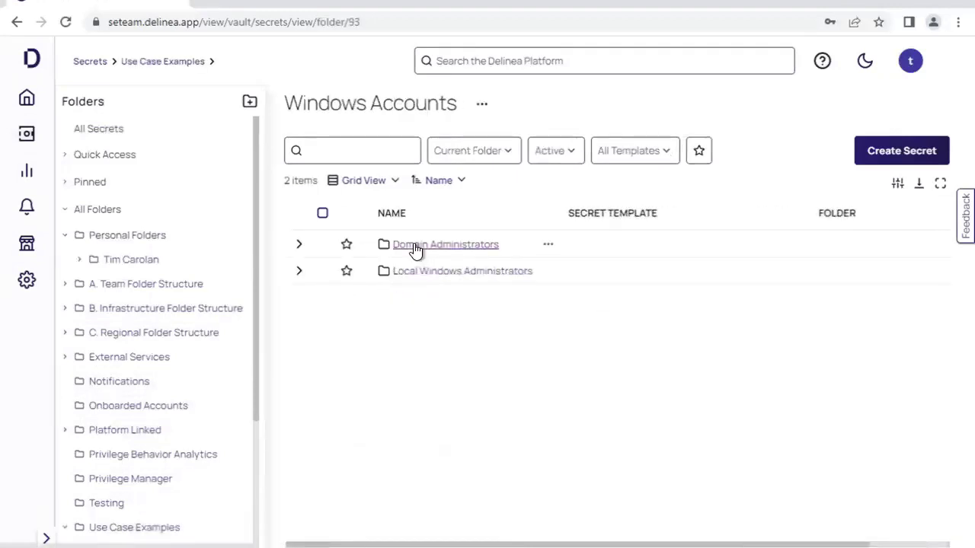
click(415, 246)
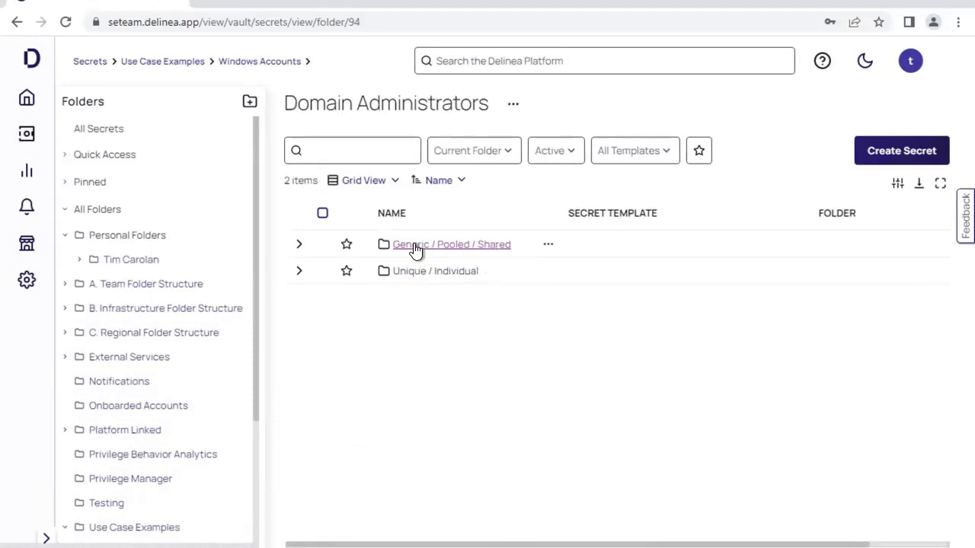
click(415, 247)
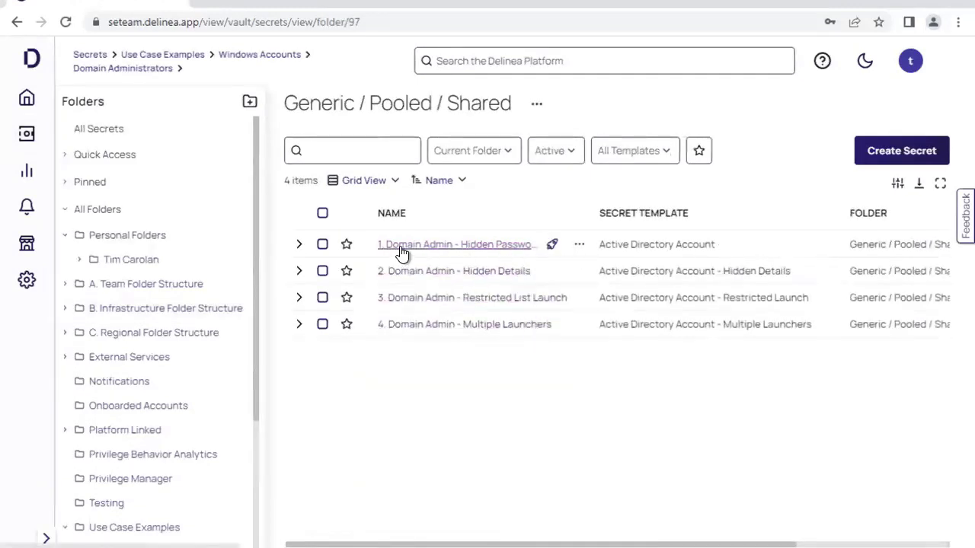
Open the 1. Domain Admin - Hidden Password secret and target an RDP launch at oraclede.thylab.com.
click(488, 252)
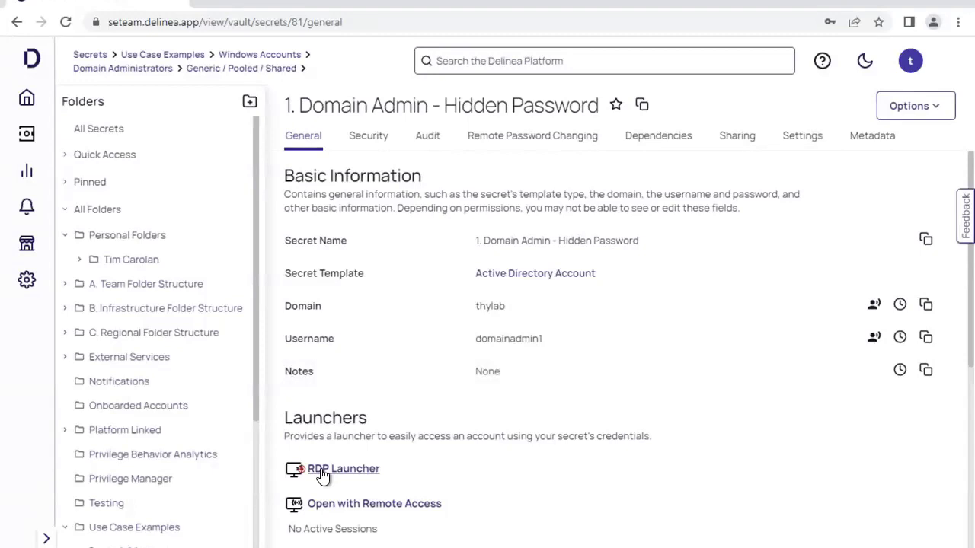
click(323, 471)
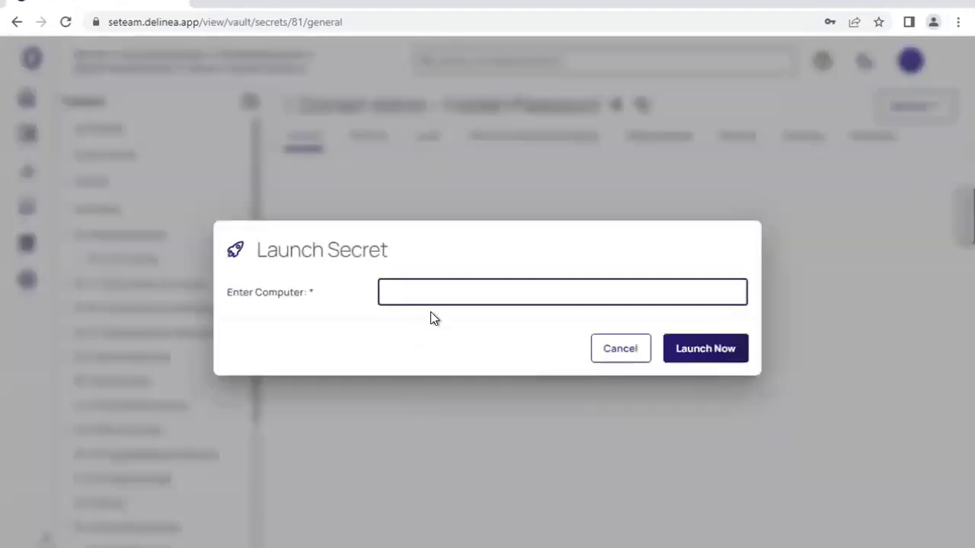
click(433, 296)
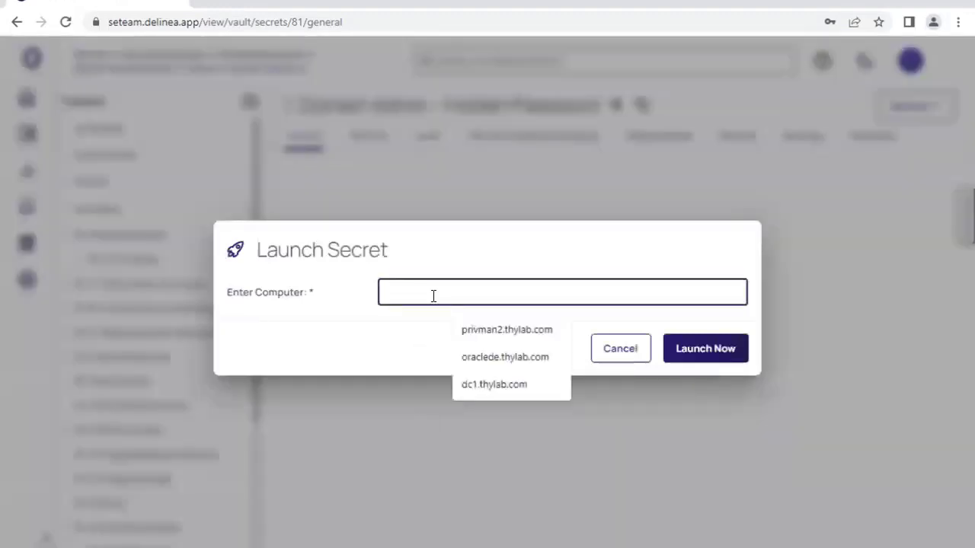
click(488, 355)
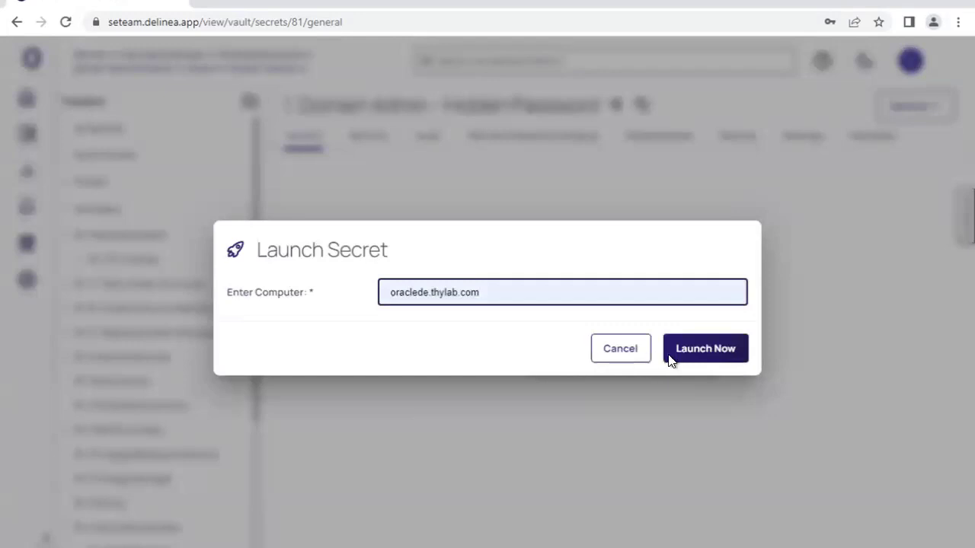
Launch the remote desktop session to oraclede, then start disconnecting it.
click(692, 356)
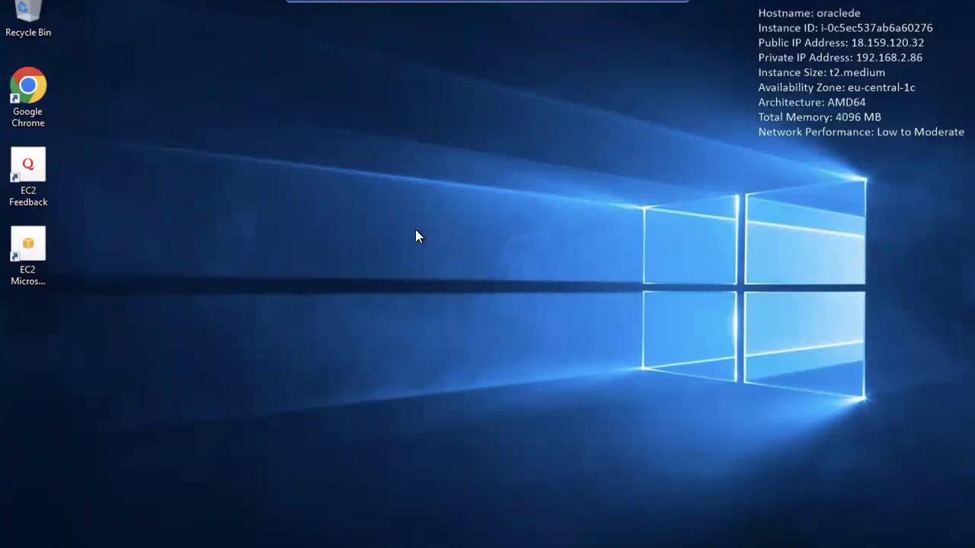
click(680, 2)
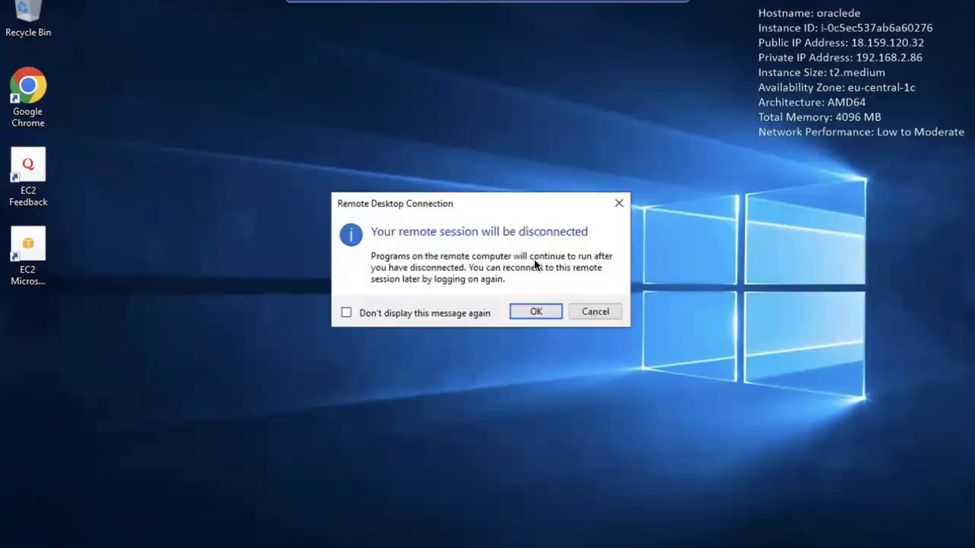
Confirm the RDP disconnect, then open the ubuntu.thylab.com - SSH Key secret in Linux Accounts.
click(537, 312)
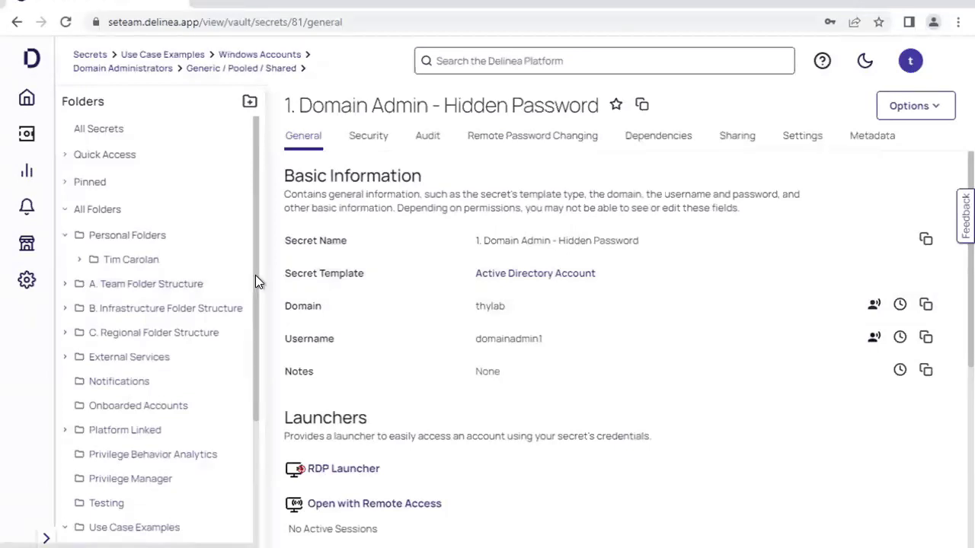
drag(255, 276, 254, 429)
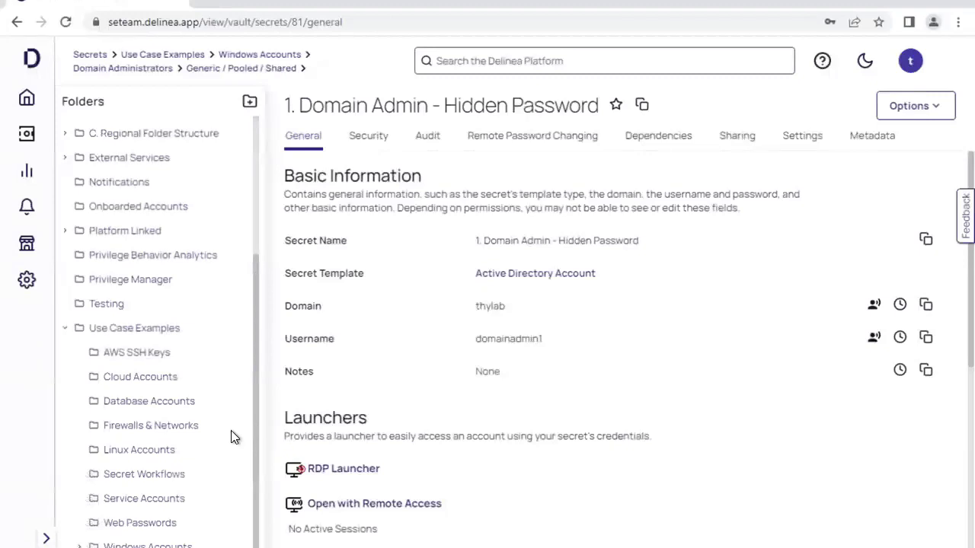
click(171, 454)
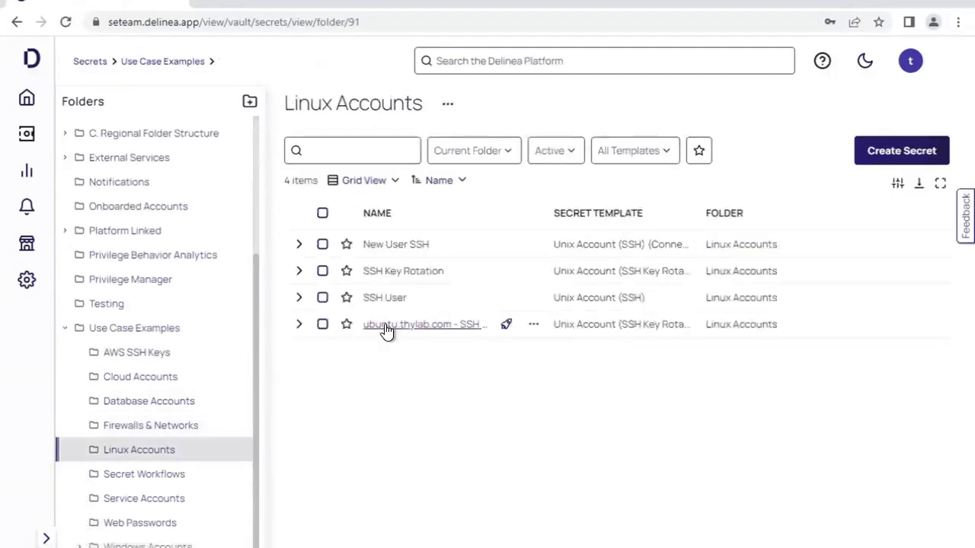
click(387, 326)
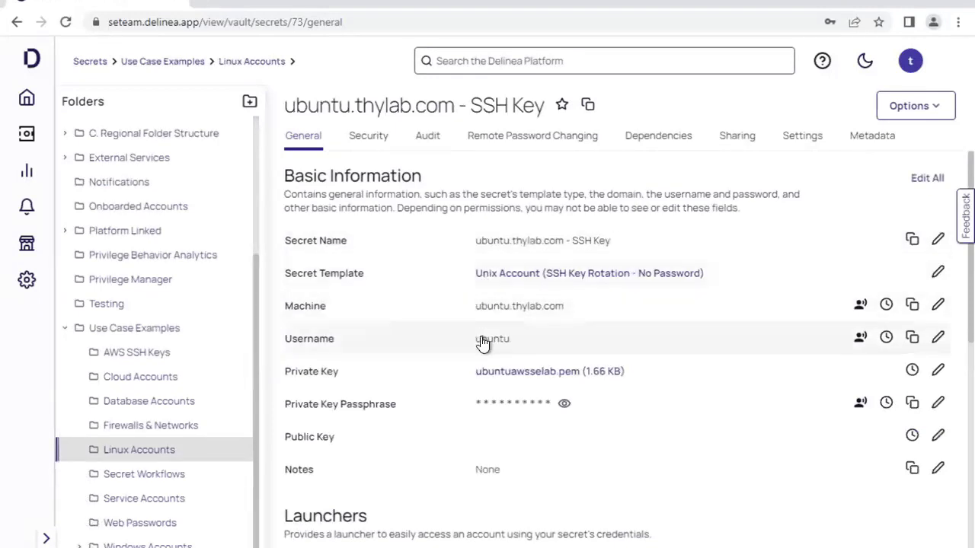
scroll(480, 336, down, 1)
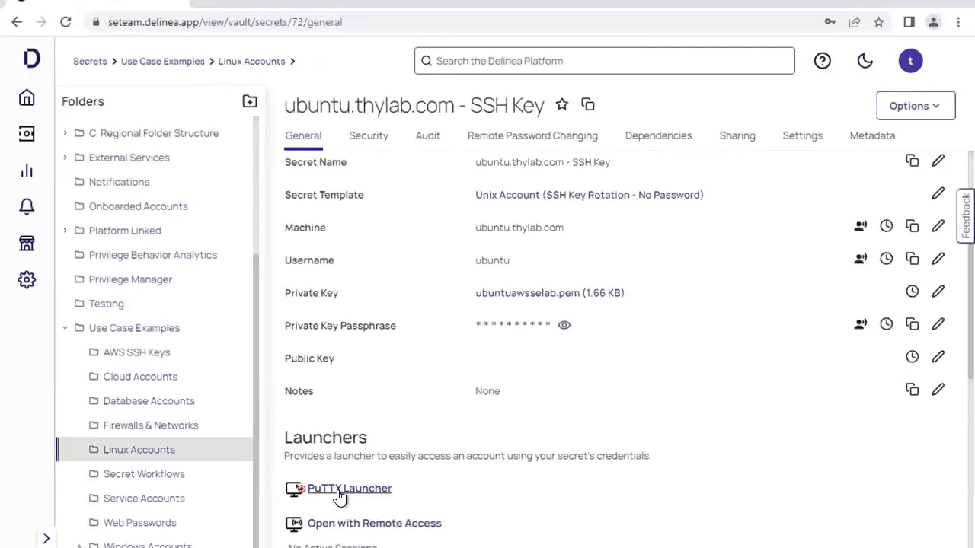
Launch a PuTTY SSH session to ubuntu.thylab.com with the key secret and minimize the terminal.
click(339, 495)
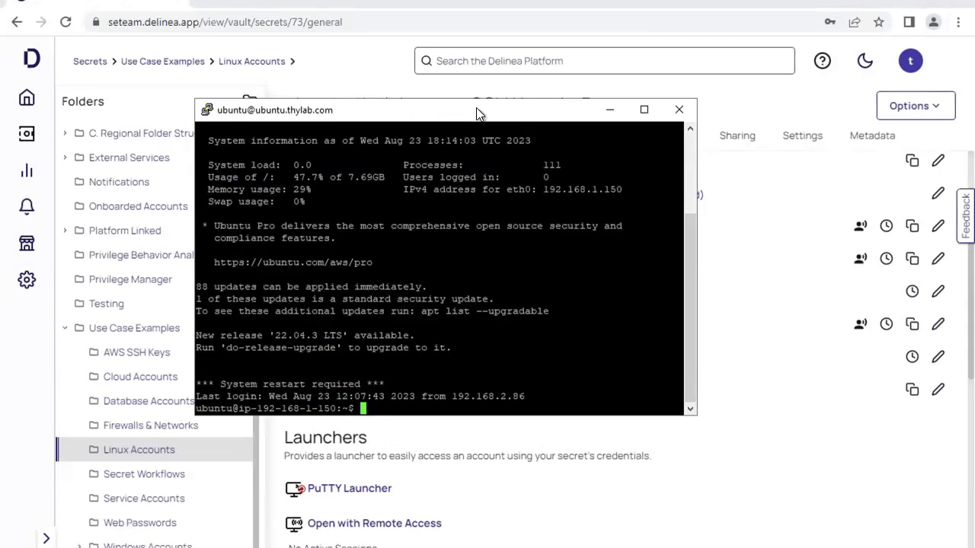
click(609, 114)
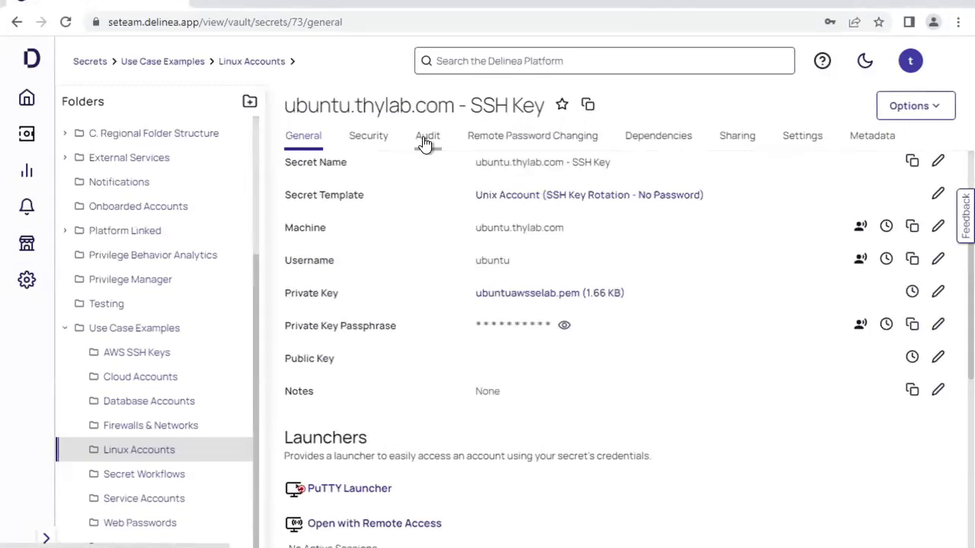
Show the ubuntu.thylab.com - SSH Key secret's 424-entry audit log and bring up the Insights menu.
click(425, 144)
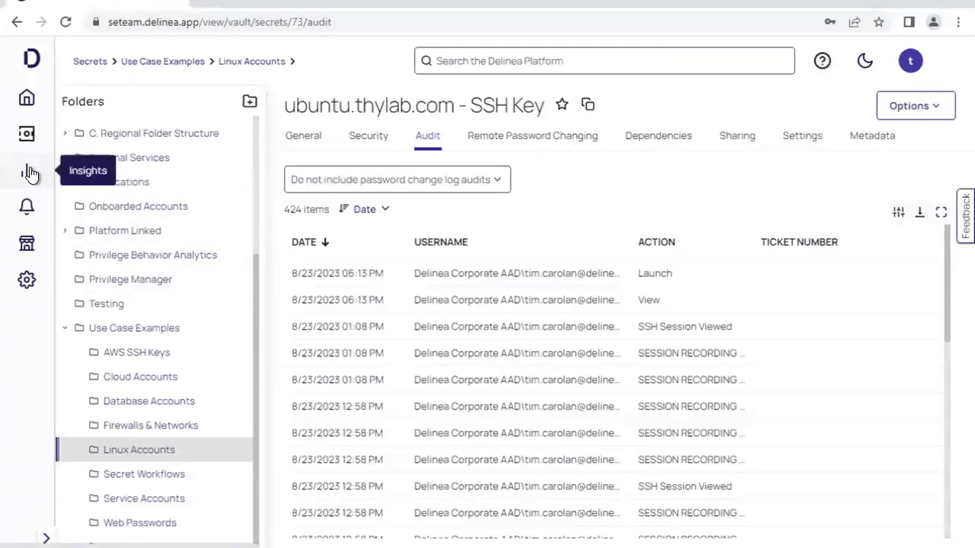
mouse_move(30, 172)
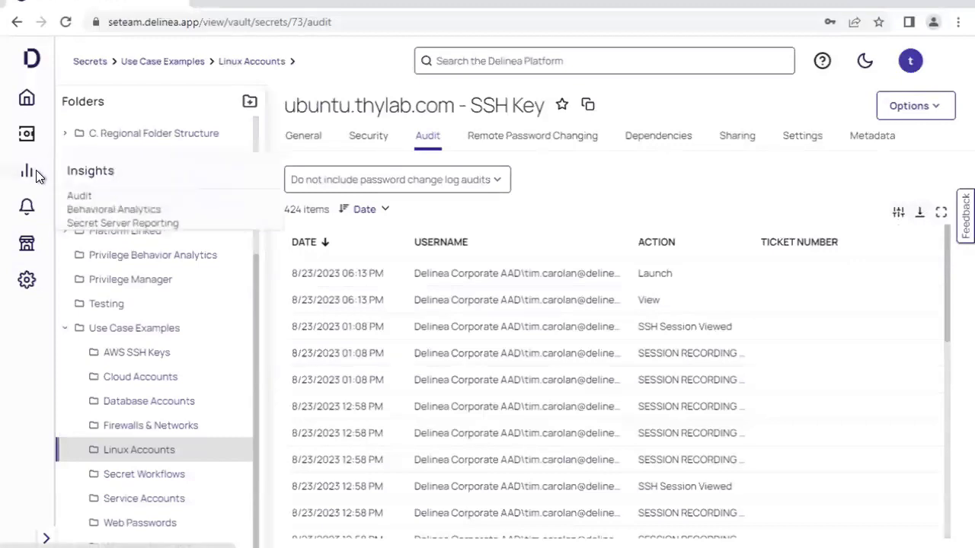
Search the reports for 'secret permissions' and open 'What Secret permissions exist for a user?'.
click(89, 226)
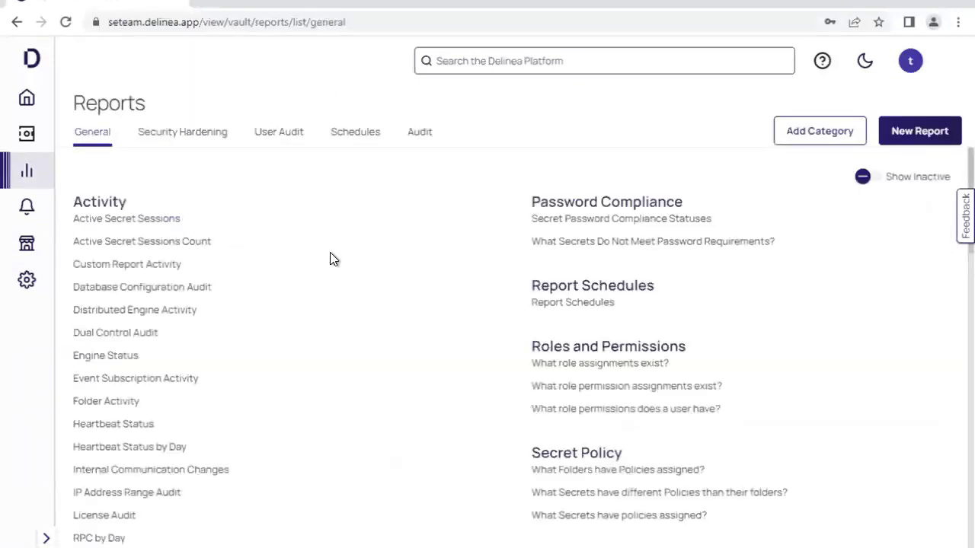
scroll(329, 259, down, 1)
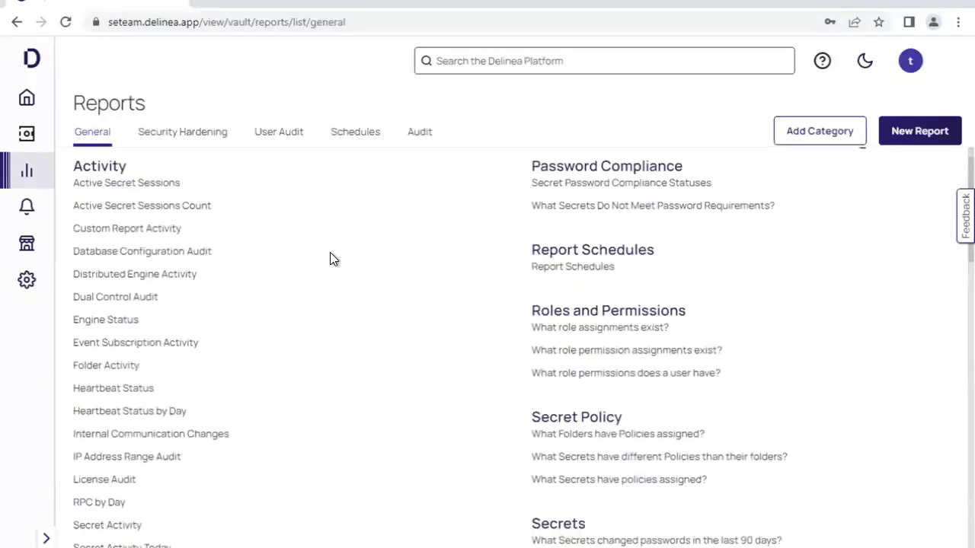
key(ctrl+f)
text(secret perm)
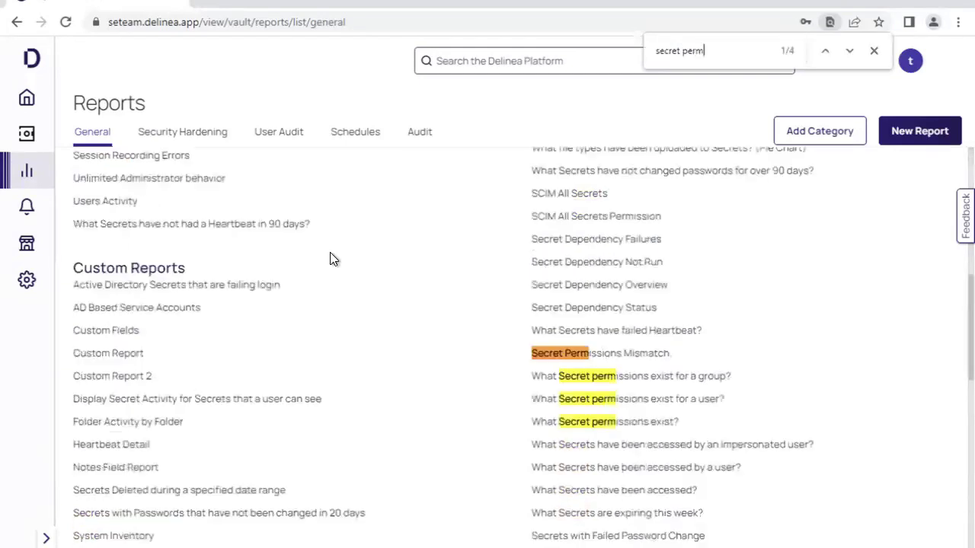
text(issions)
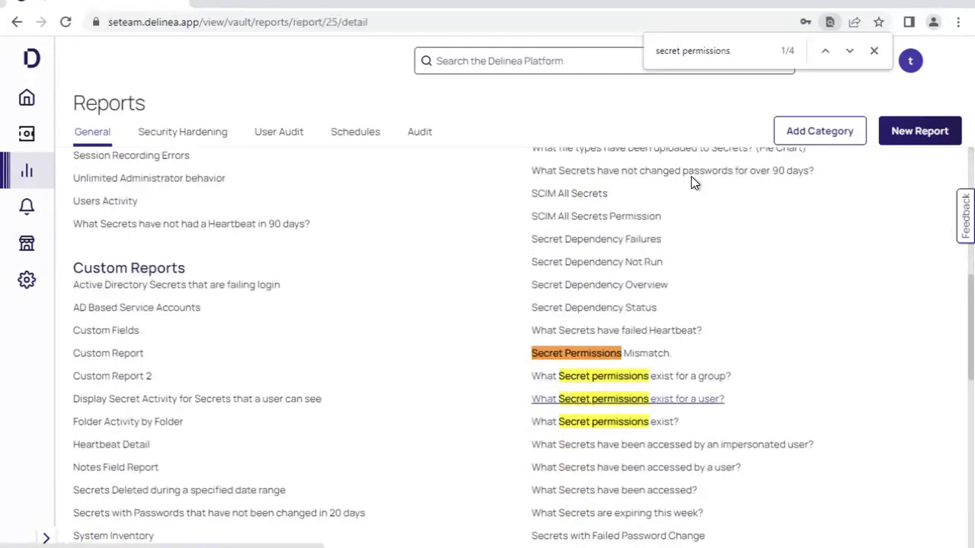
click(567, 399)
Run the report, returning 239 items, and go back to the All Secrets list.
click(874, 51)
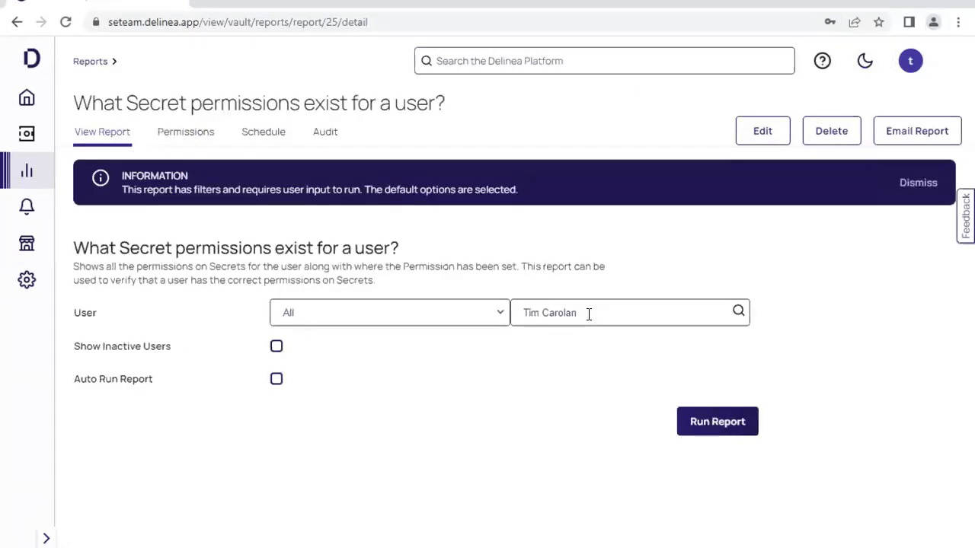
click(693, 420)
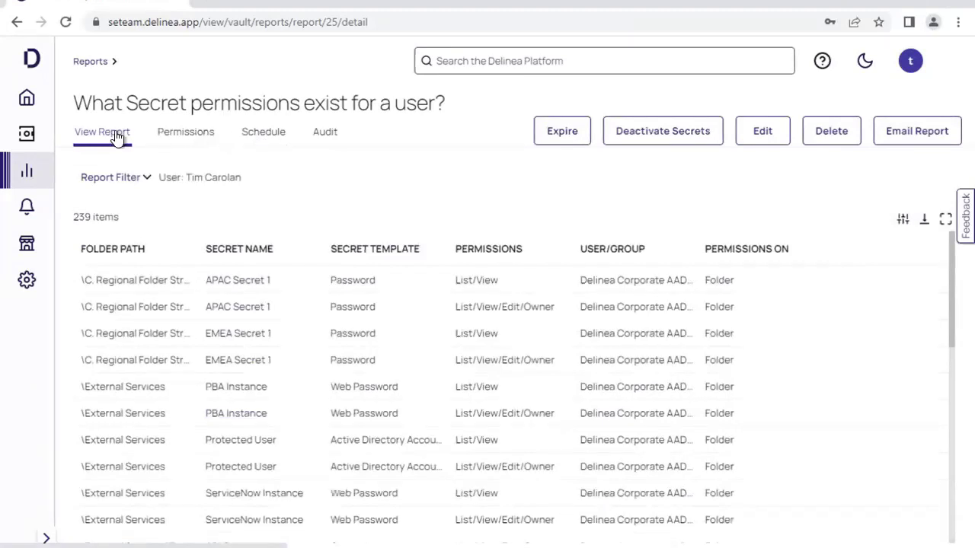
click(29, 135)
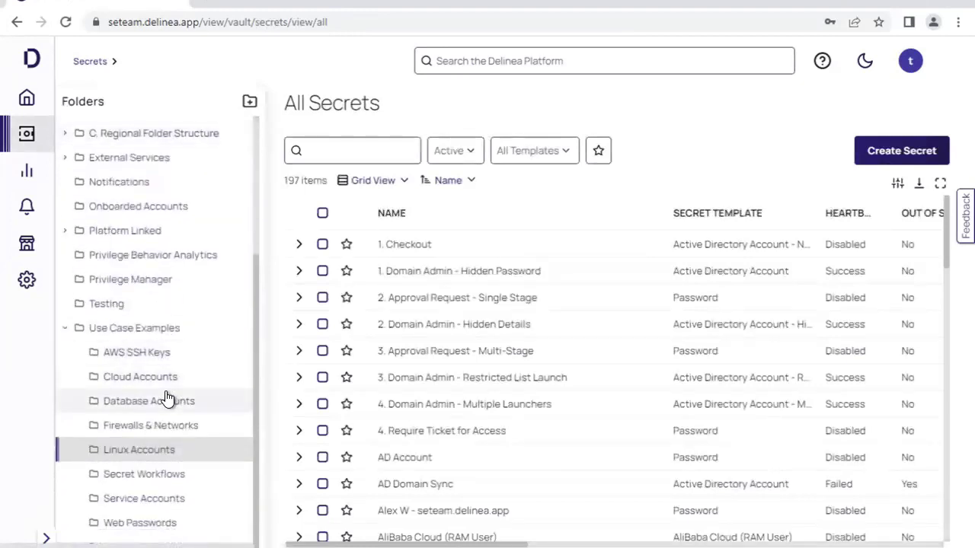
Check out the 1. Checkout secret in Secret Workflows, reveal its password and copy it.
click(157, 481)
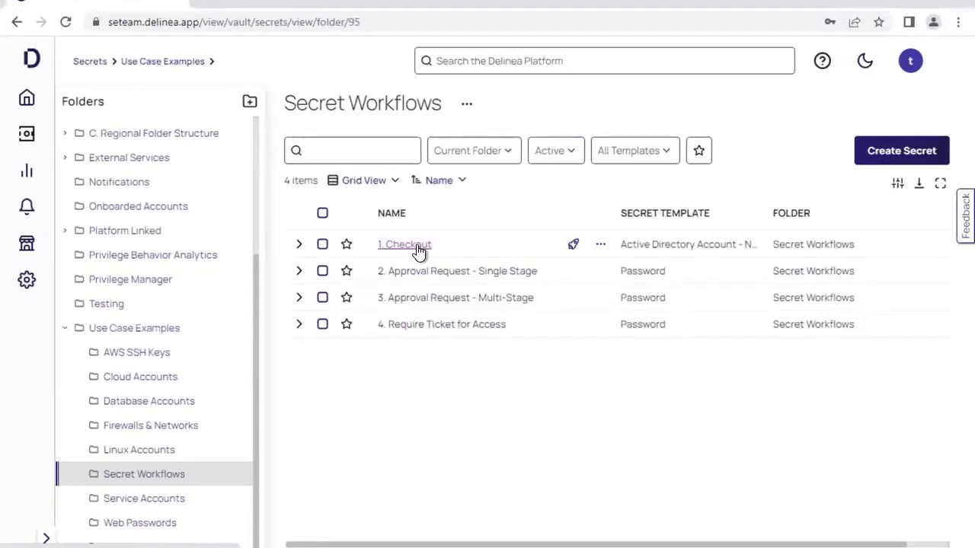
click(417, 247)
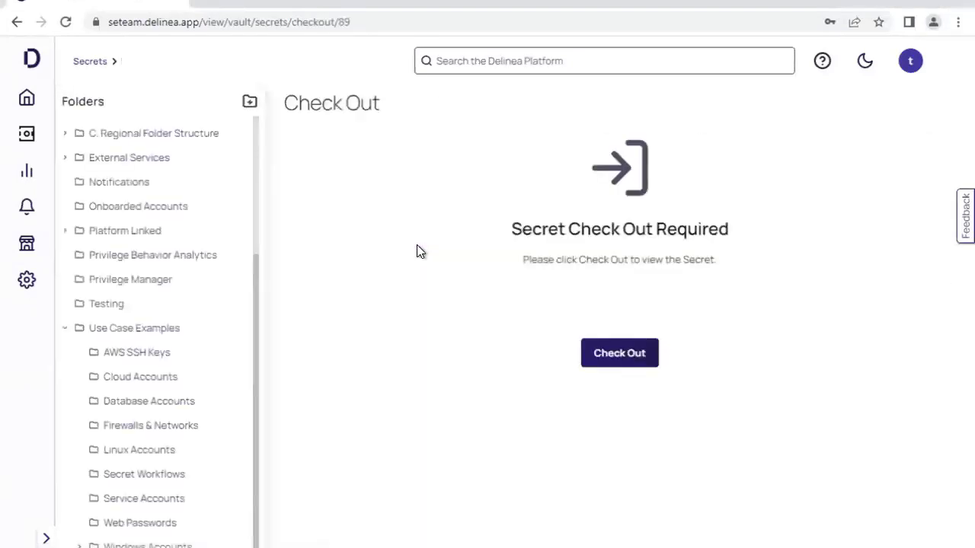
click(618, 355)
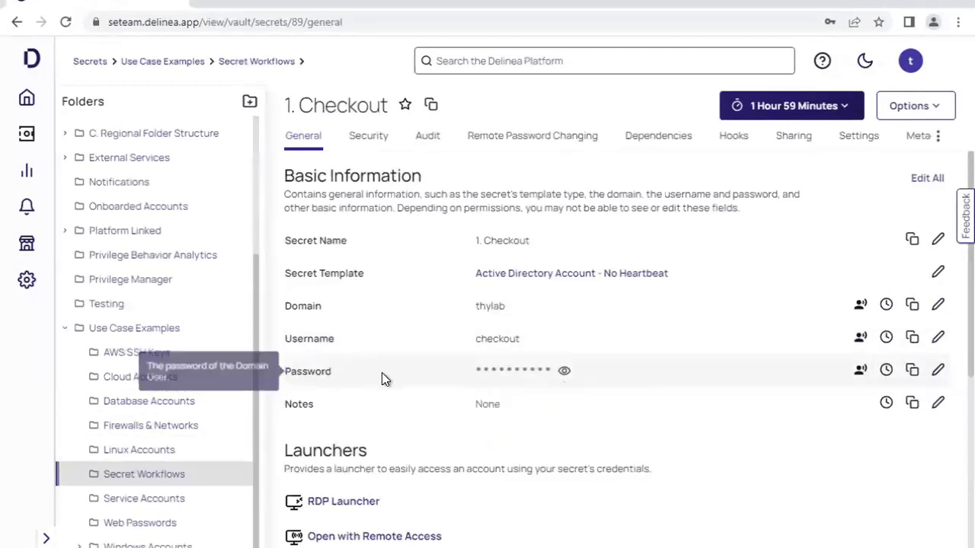
click(565, 372)
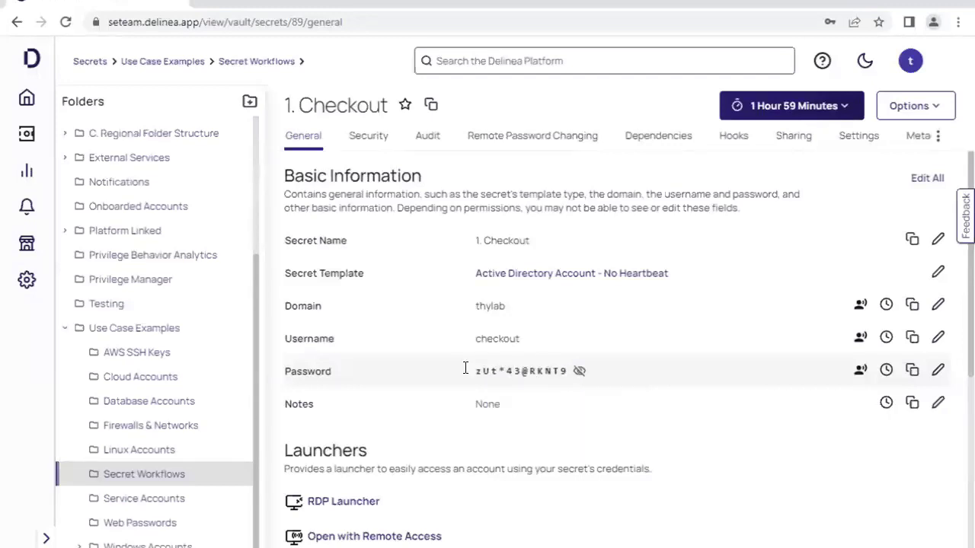
click(912, 371)
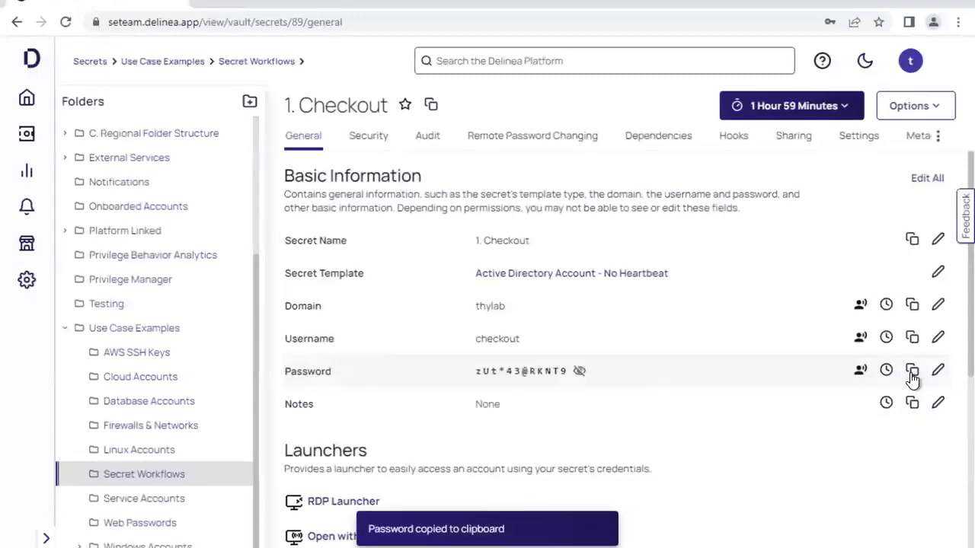
On 1. Checkout's Remote Password Changing settings, toggle Auto Change Enabled on and off, then cancel the edit.
click(513, 142)
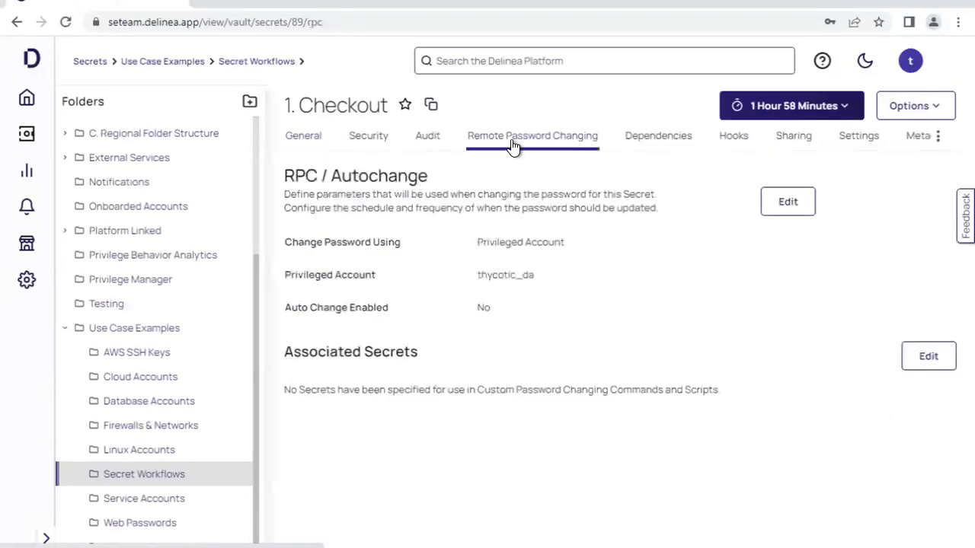
click(794, 205)
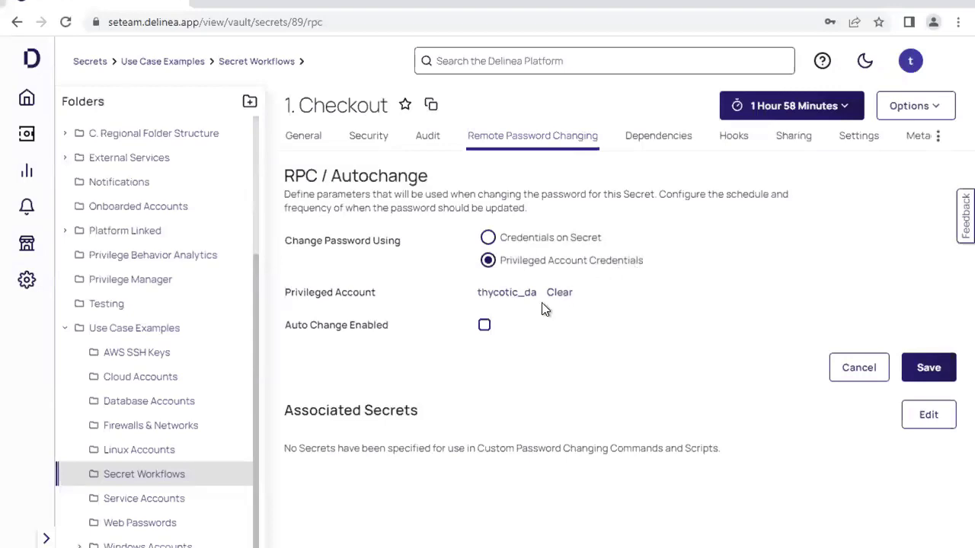
click(483, 326)
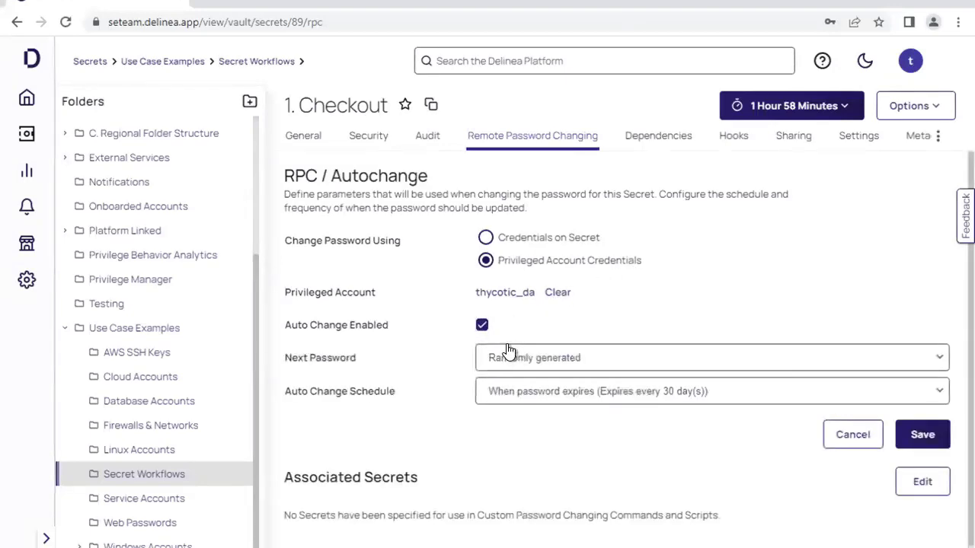
click(482, 326)
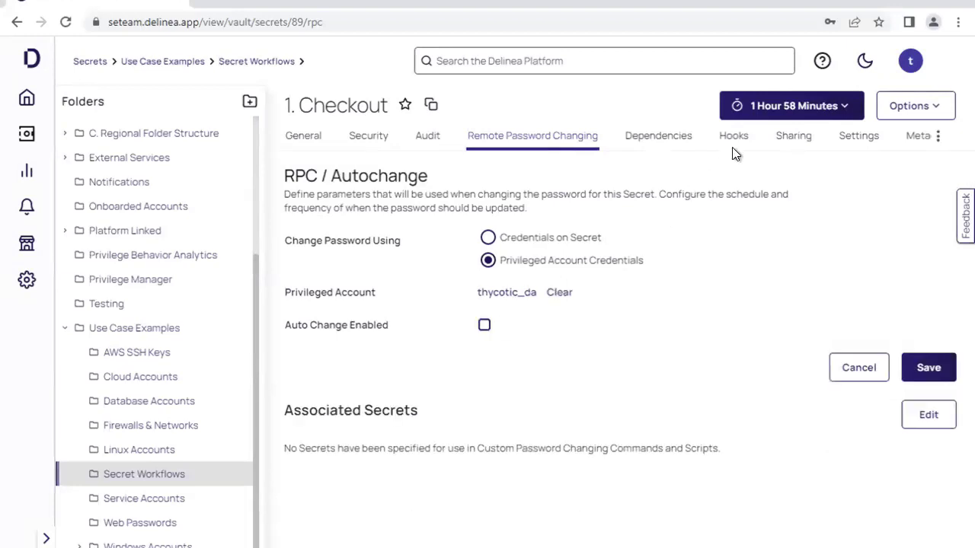
click(794, 105)
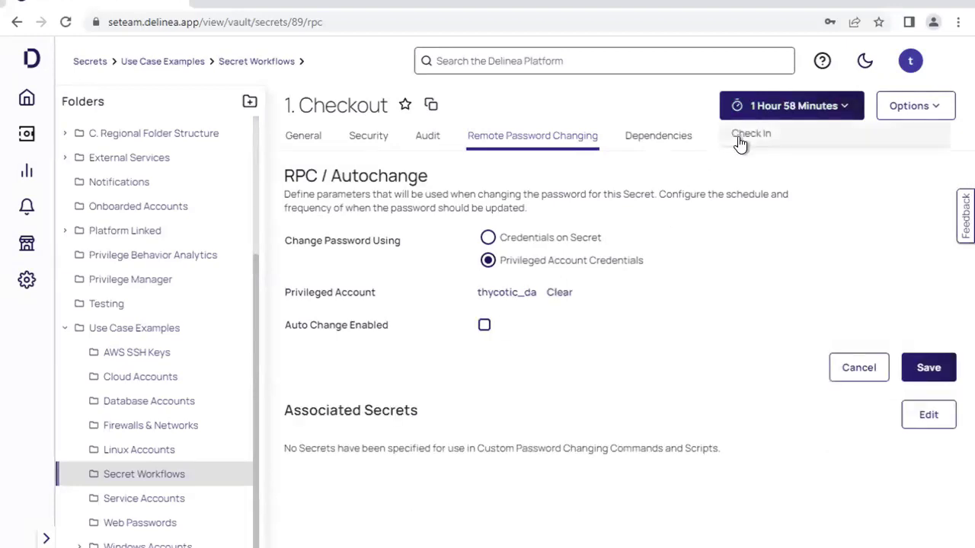
right_click(845, 367)
click(844, 371)
right_click(844, 371)
click(847, 389)
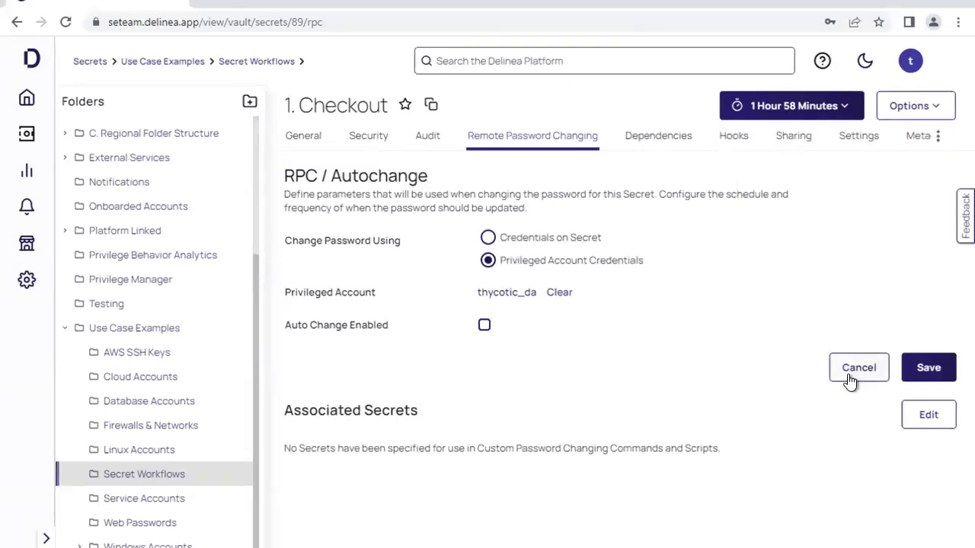
click(850, 381)
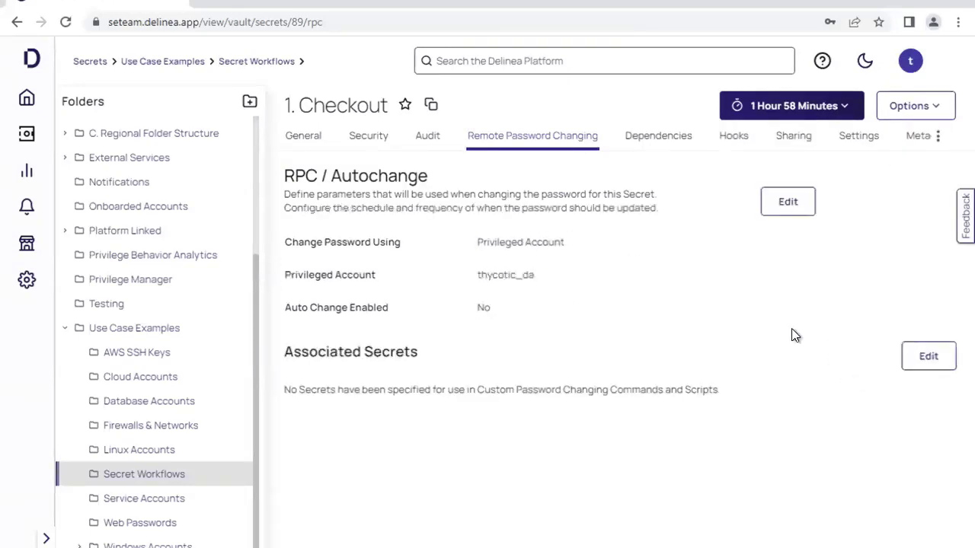
Check the 1. Checkout secret back in from its General tab checkout timer.
click(308, 146)
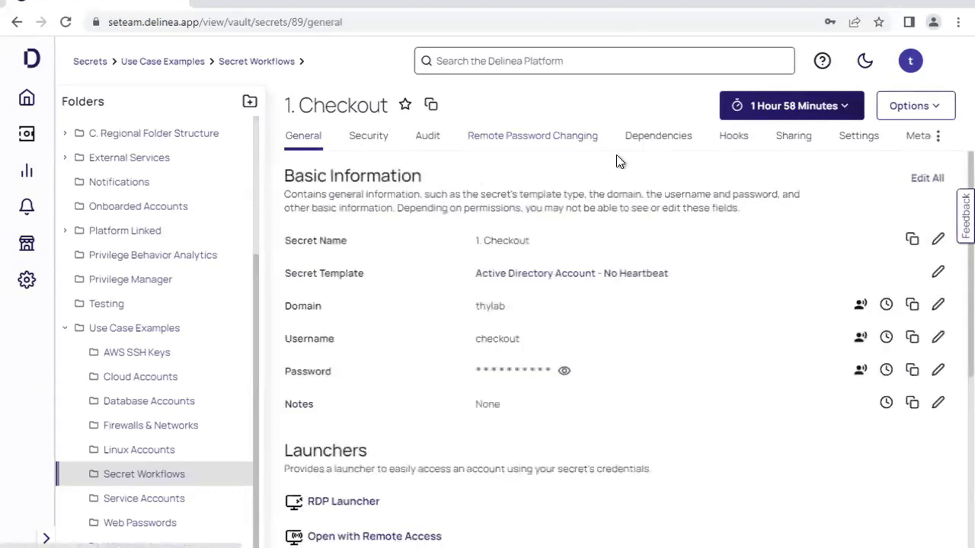
click(768, 113)
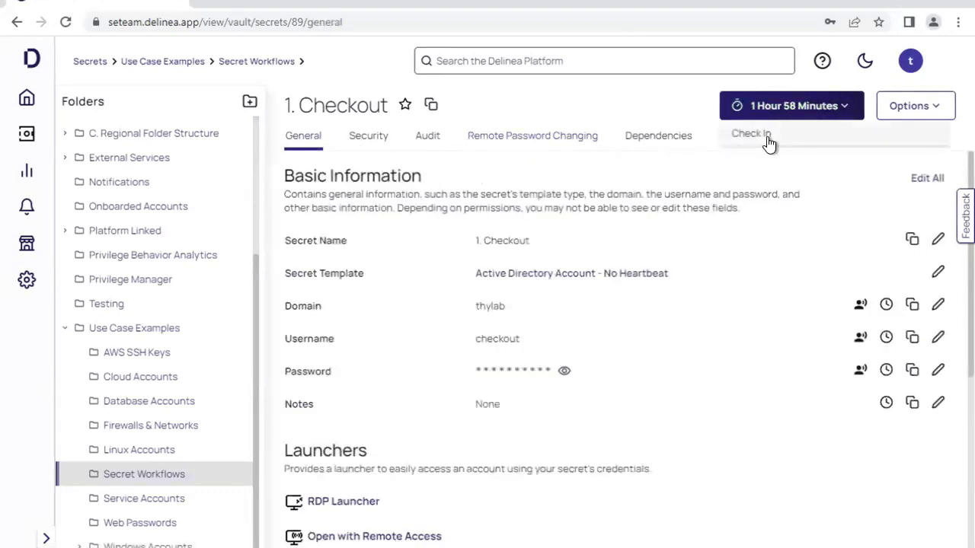
click(767, 138)
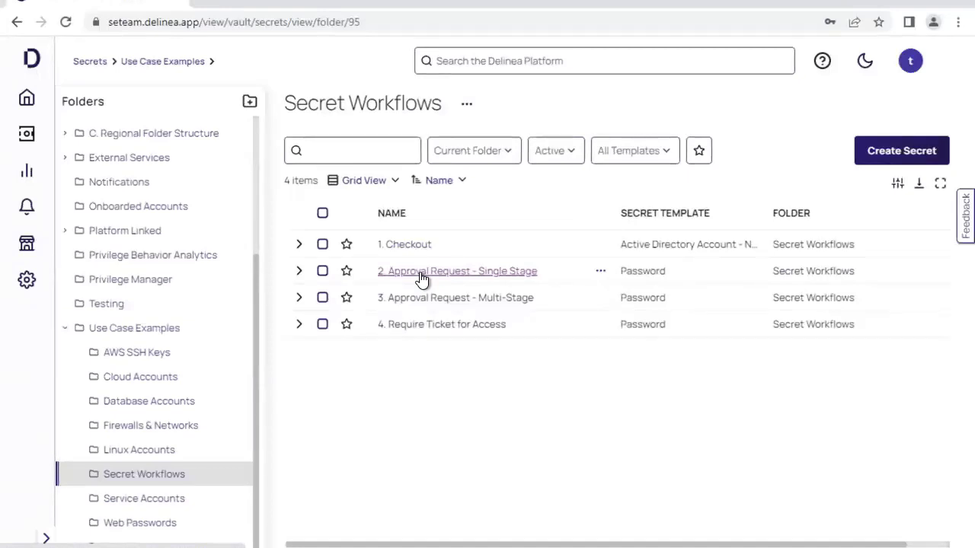
click(421, 276)
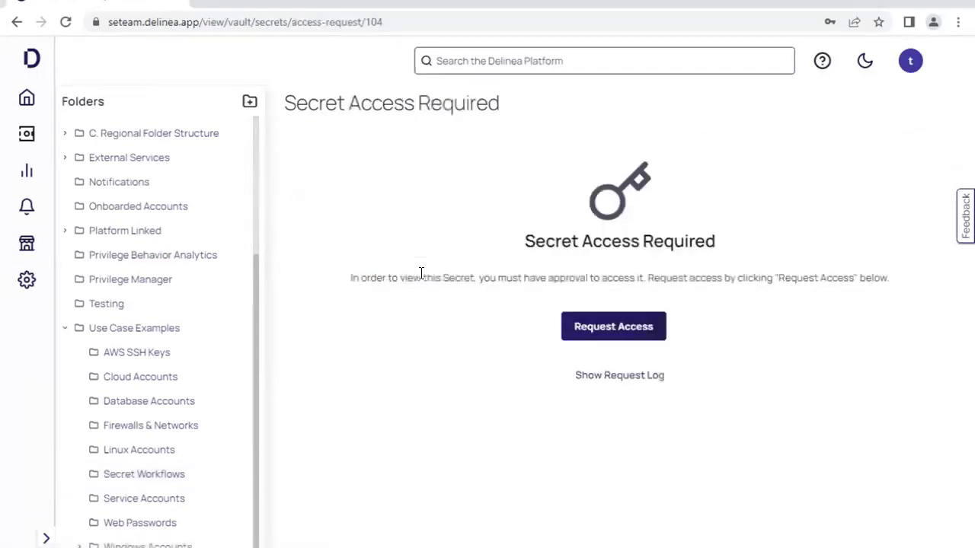
click(598, 335)
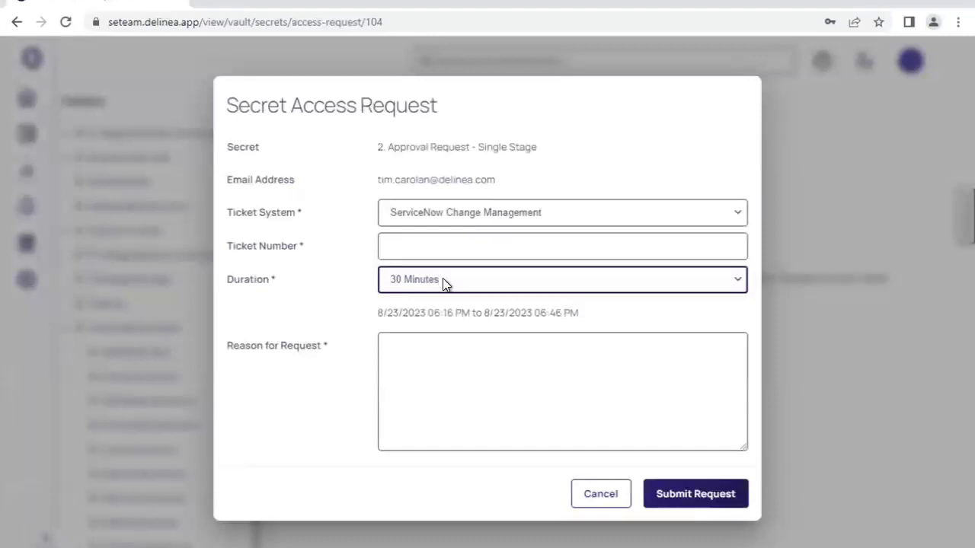
mouse_move(259, 285)
click(450, 357)
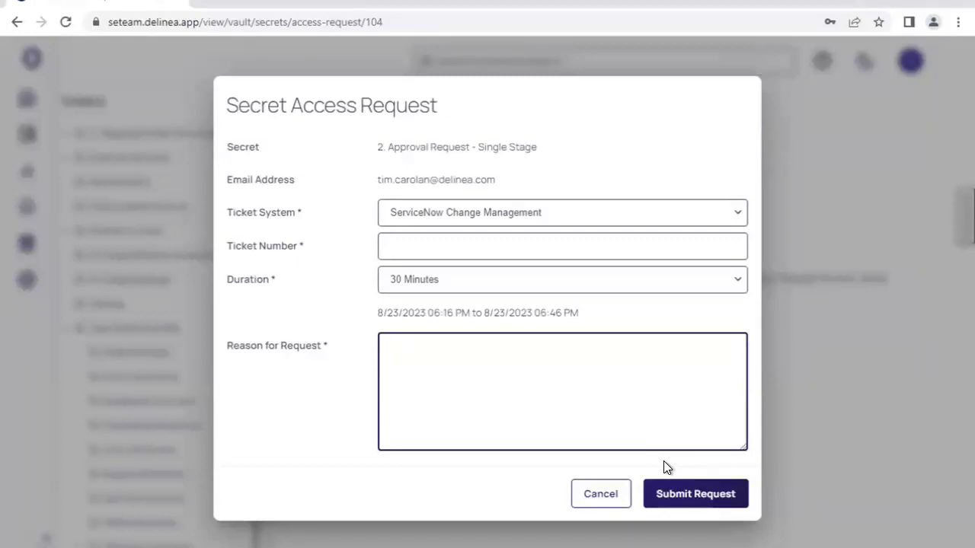
click(602, 495)
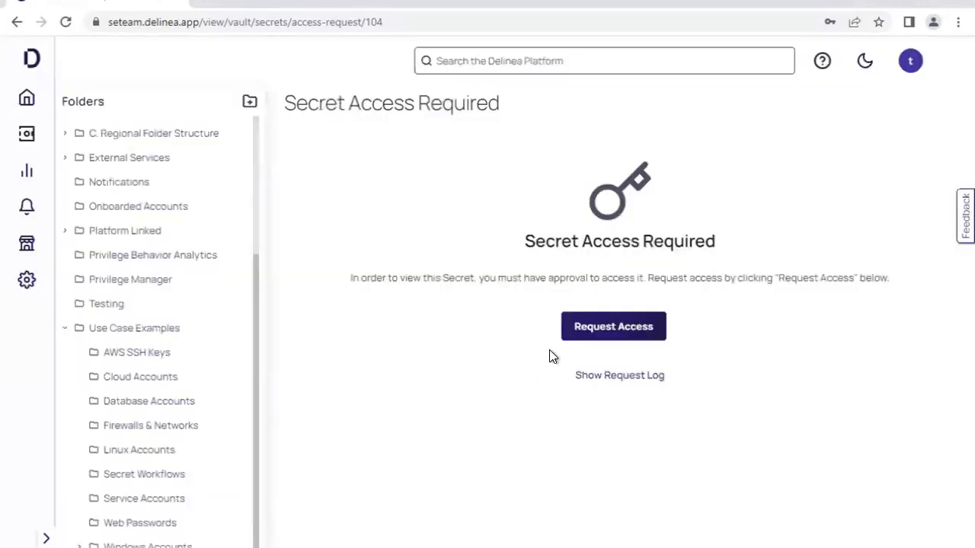
click(131, 474)
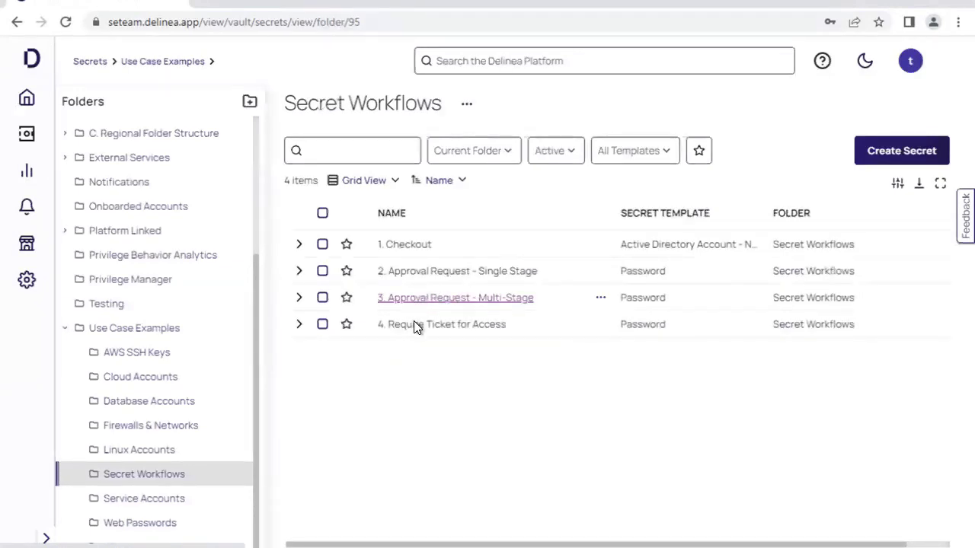
Open 4. Require Ticket for Access and view its comment form, then cancel without entering a comment.
click(413, 326)
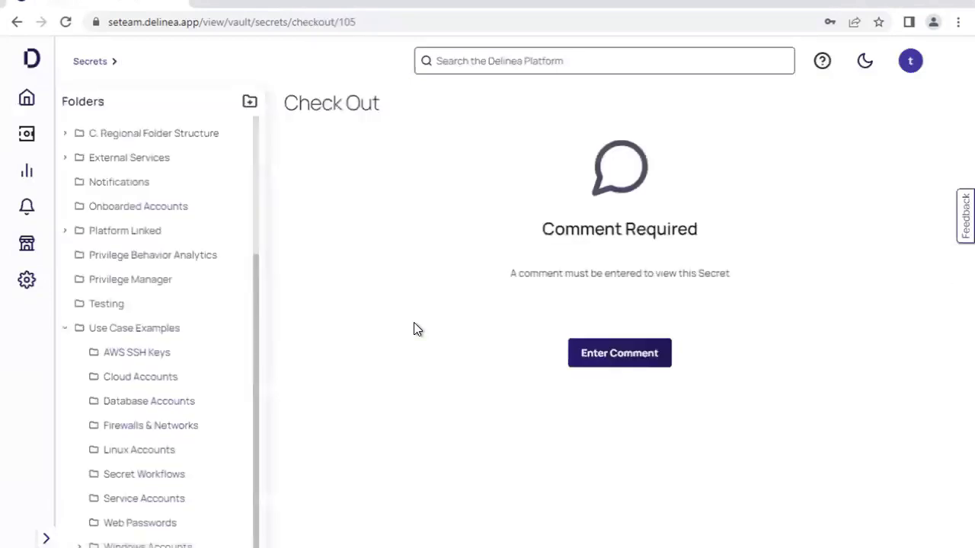
click(645, 358)
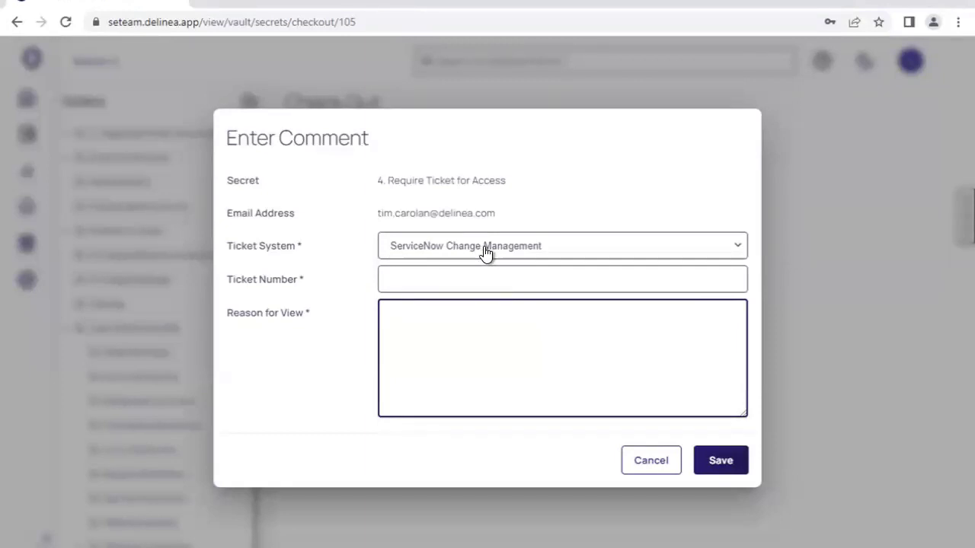
click(649, 461)
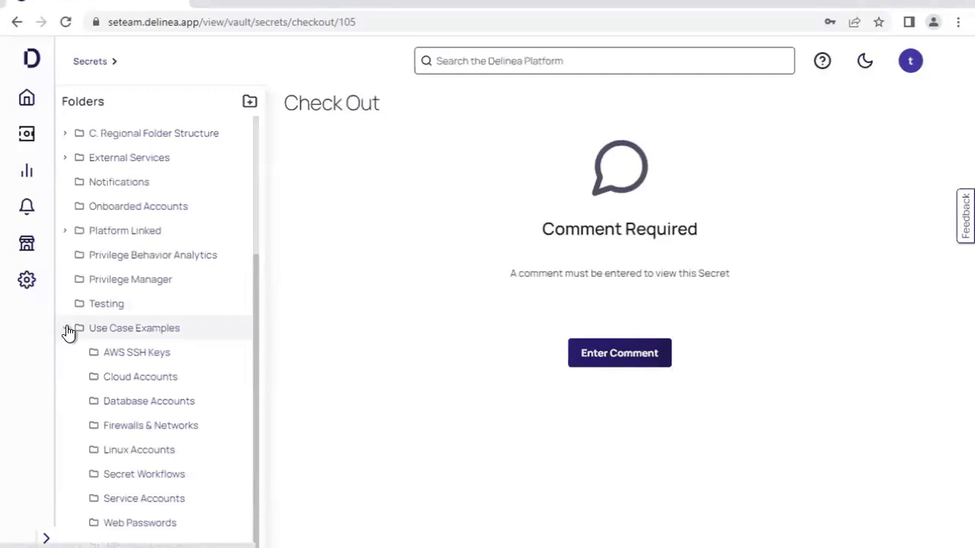
scroll(89, 327, up, 3)
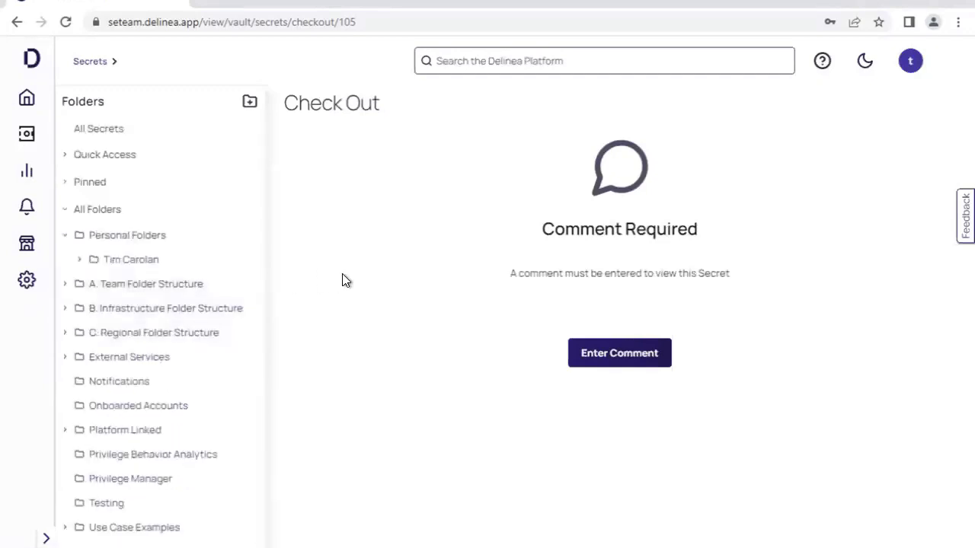